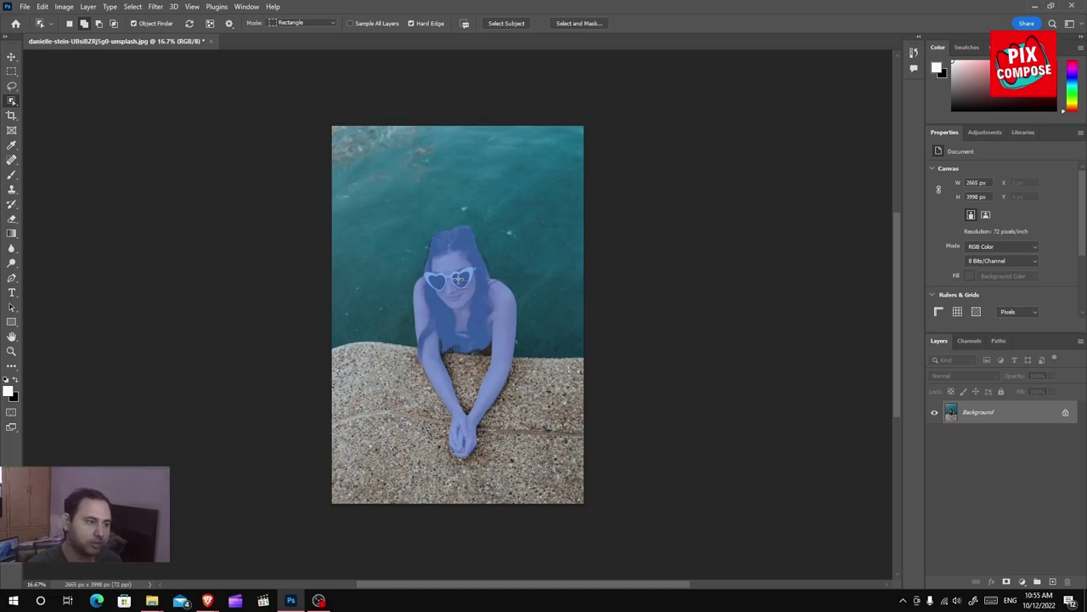
Drag the Object Selection tool around the woman to auto-select her silhouette
mouse_move(406, 211)
left_mouse_down()
mouse_move(523, 487)
mouse_move(528, 468)
left_mouse_up()
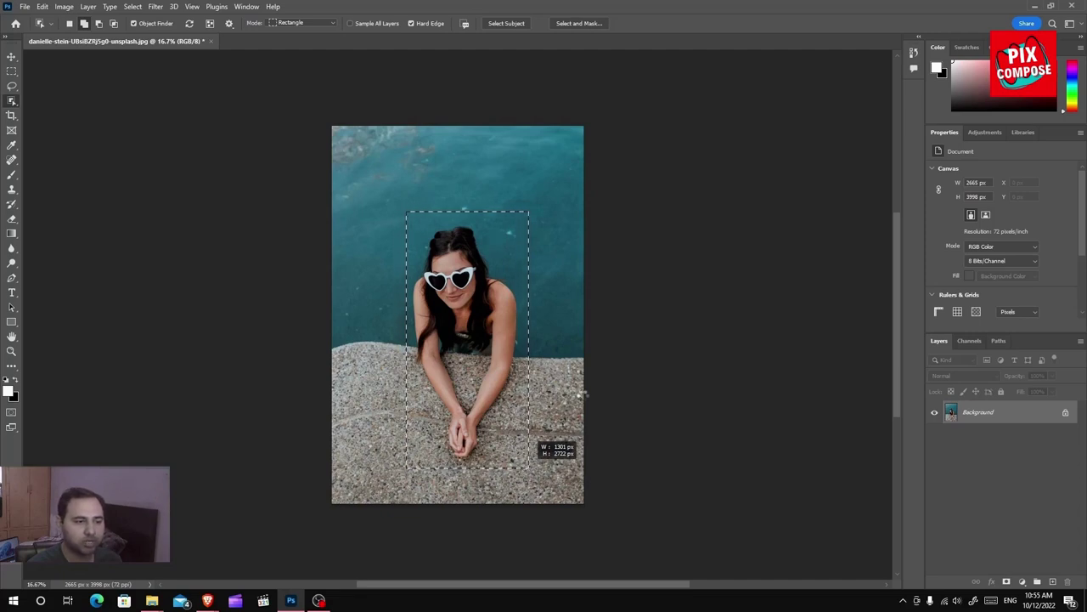
left_click_drag(584, 393, 586, 398)
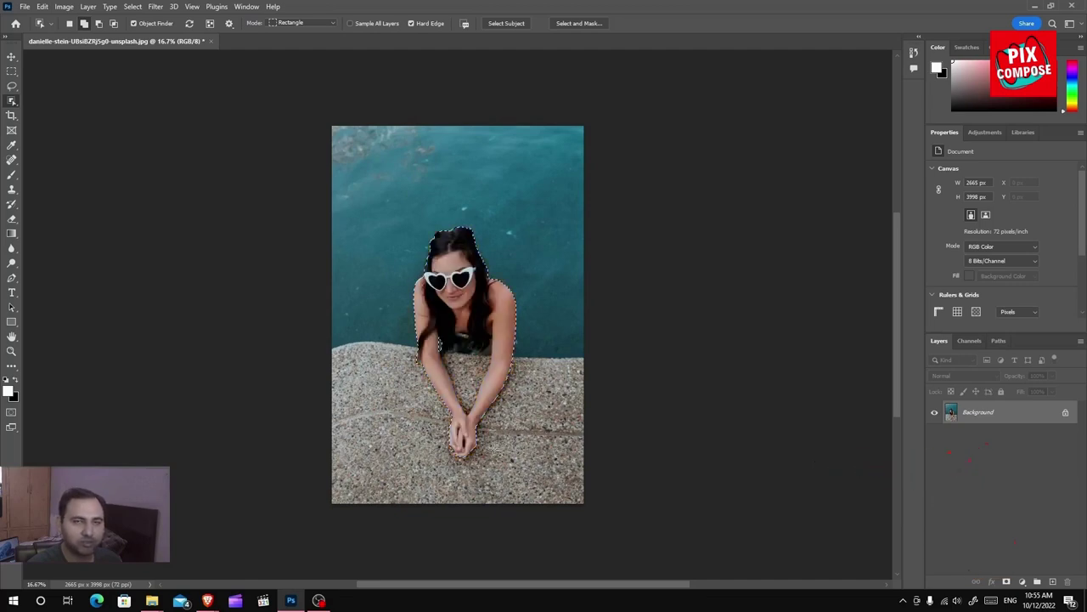
Add the gap between her hair and arm to the selection with the Lasso in Add mode
left_click(11, 87)
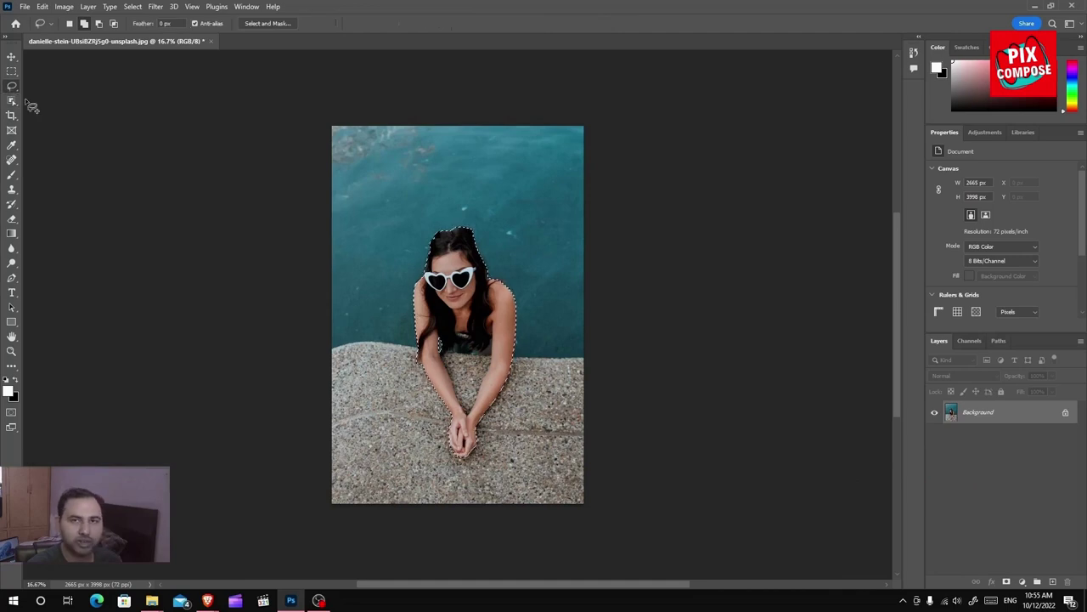
left_click(84, 24)
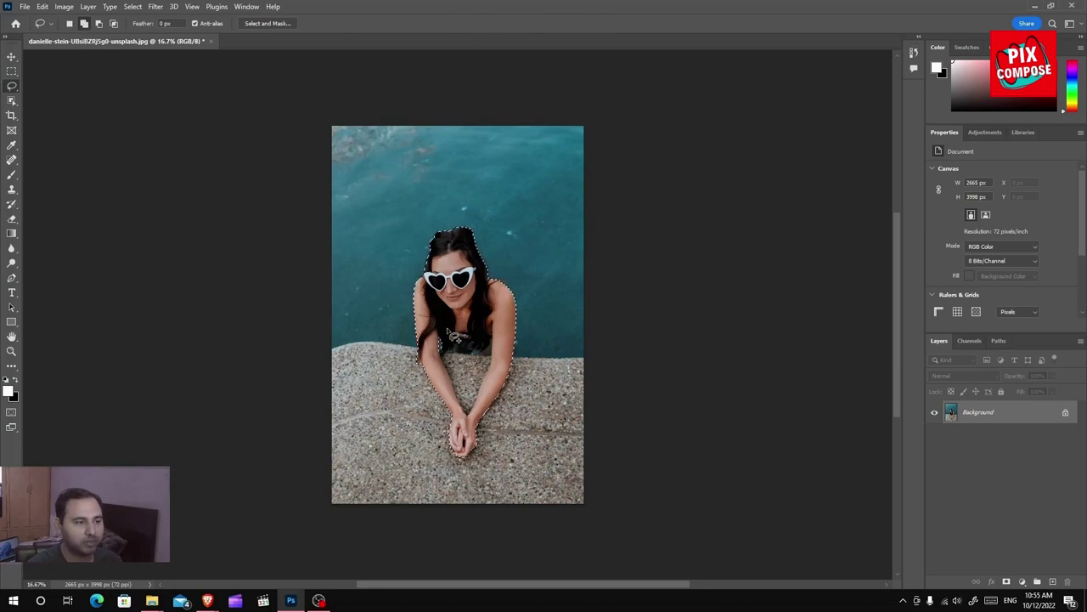
left_click_drag(440, 348, 448, 360)
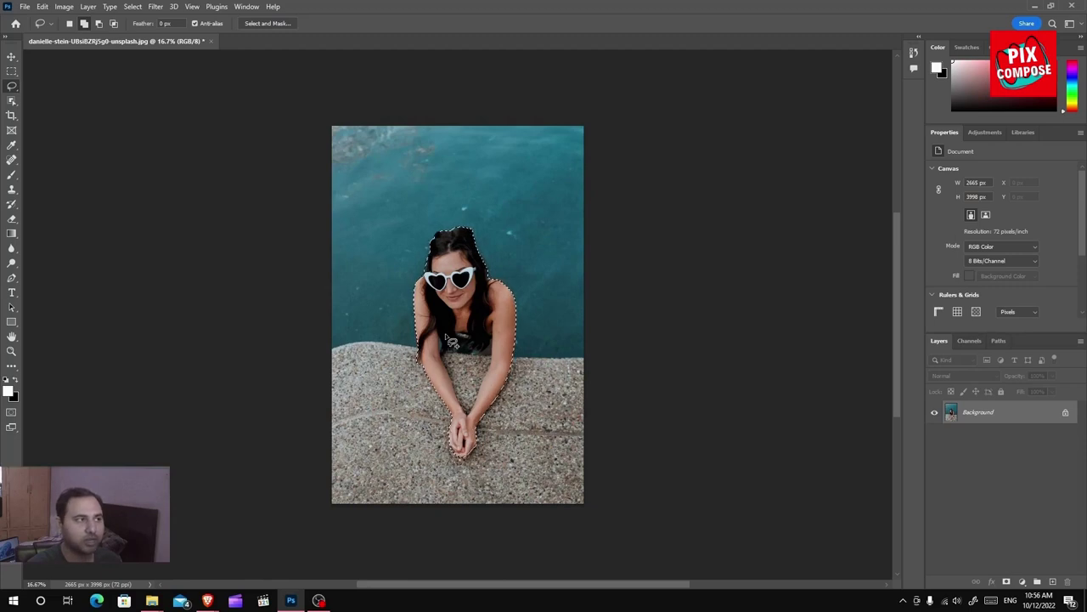
left_click(133, 7)
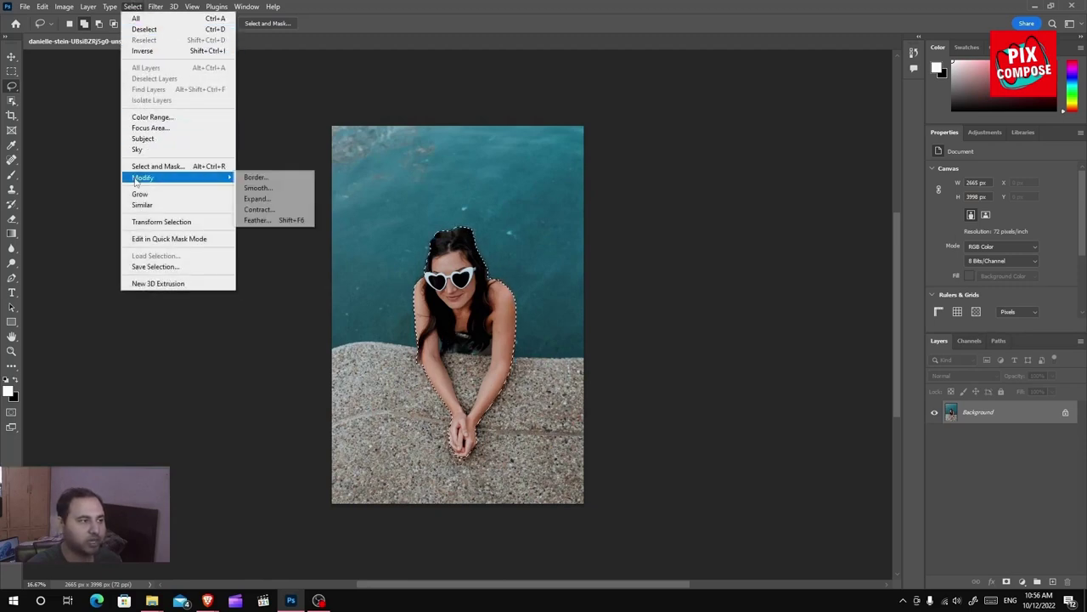
mouse_move(143, 178)
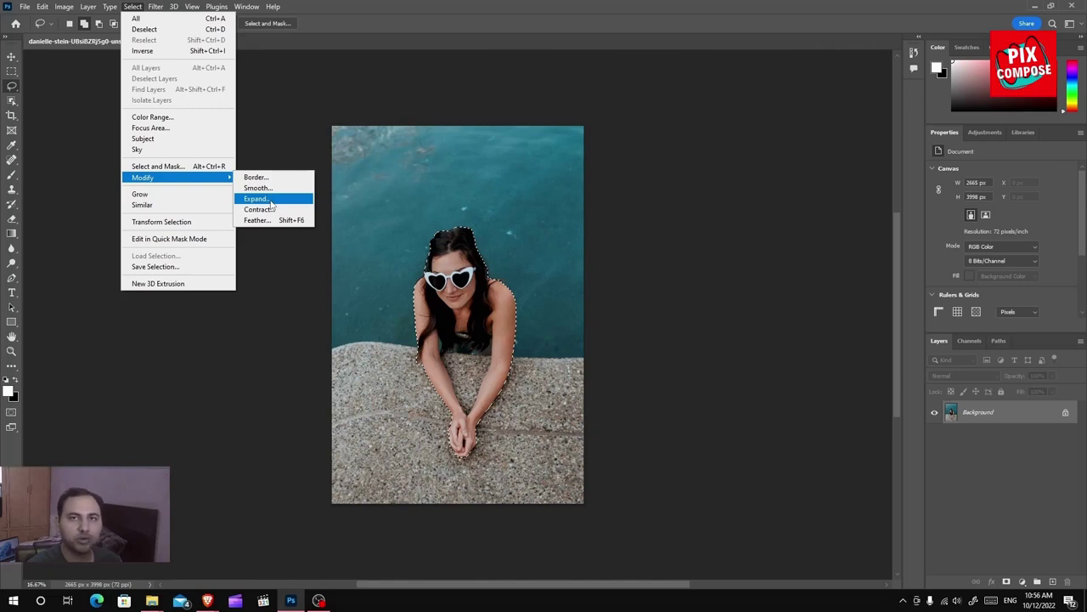
Expand the woman's selection by 100 pixels with Select > Modify > Expand
left_click(270, 200)
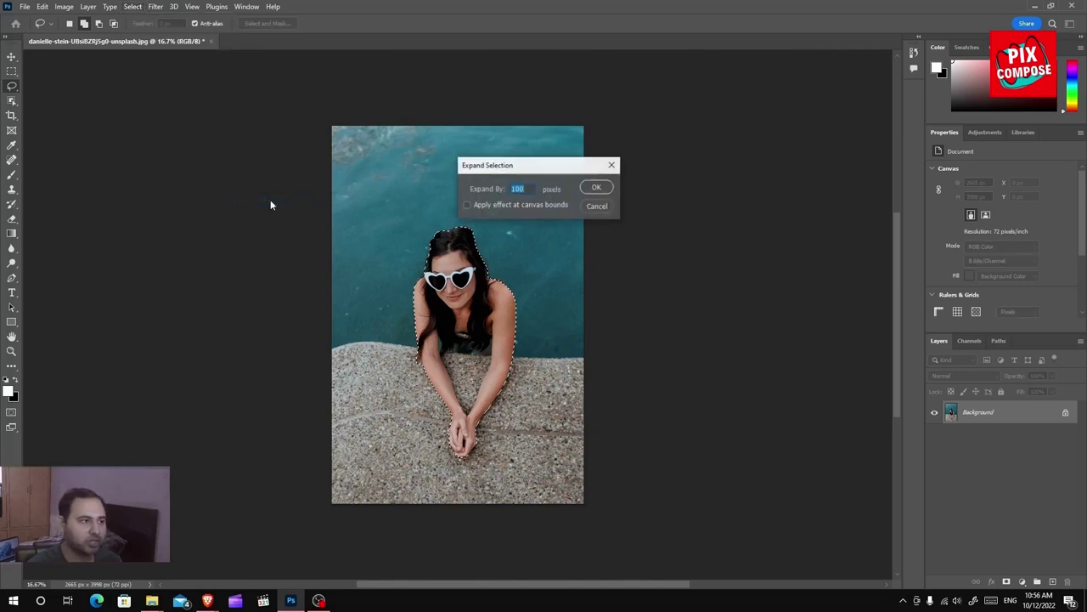
left_click(529, 187)
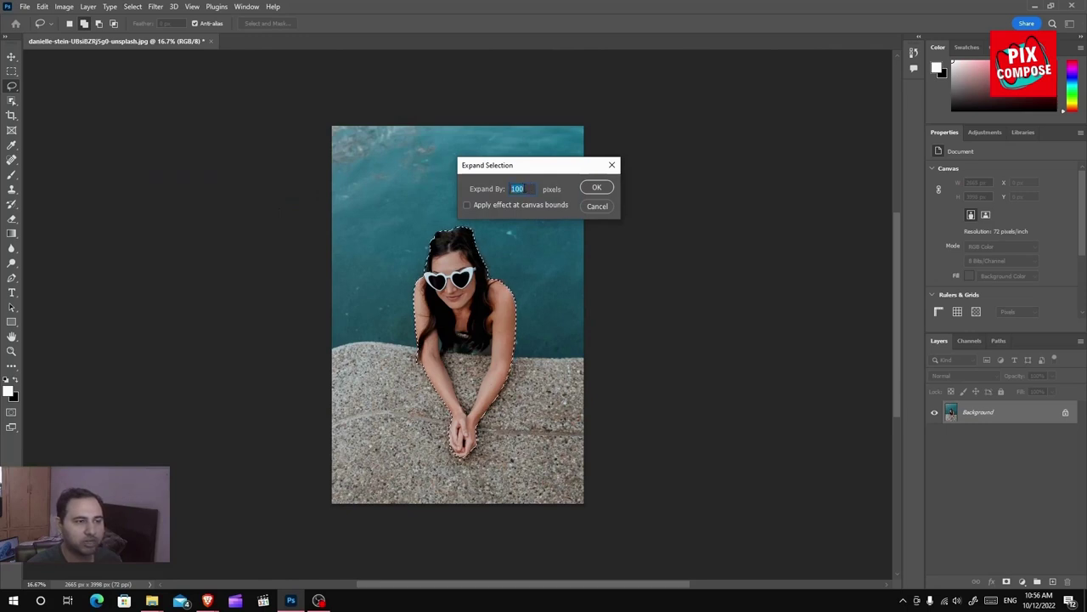
left_click(592, 188)
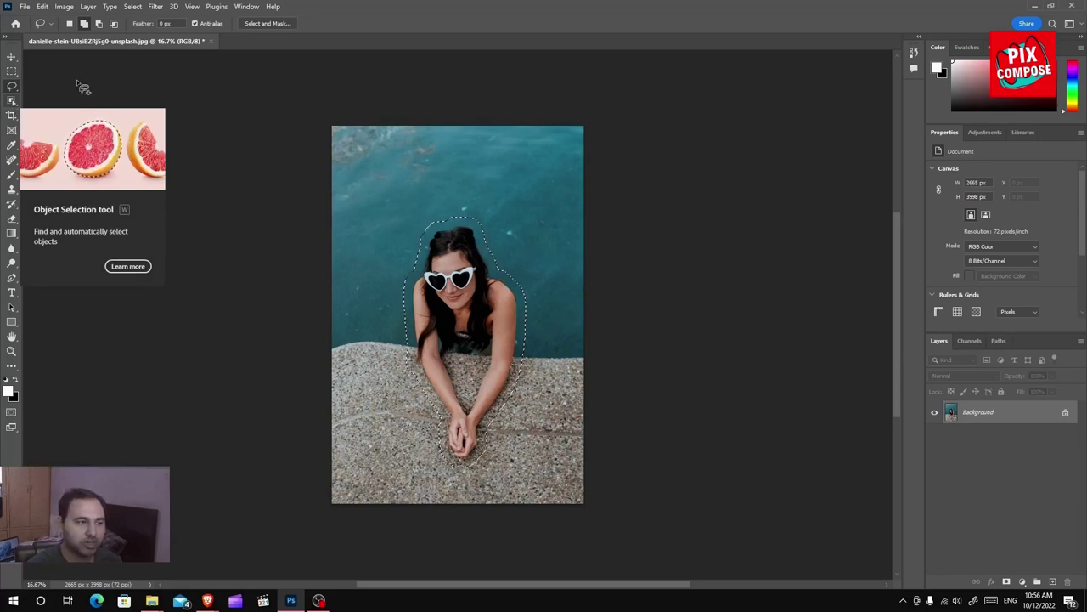
Convert the expanded selection into a work path with a 2.0-pixel tolerance
right_click(440, 252)
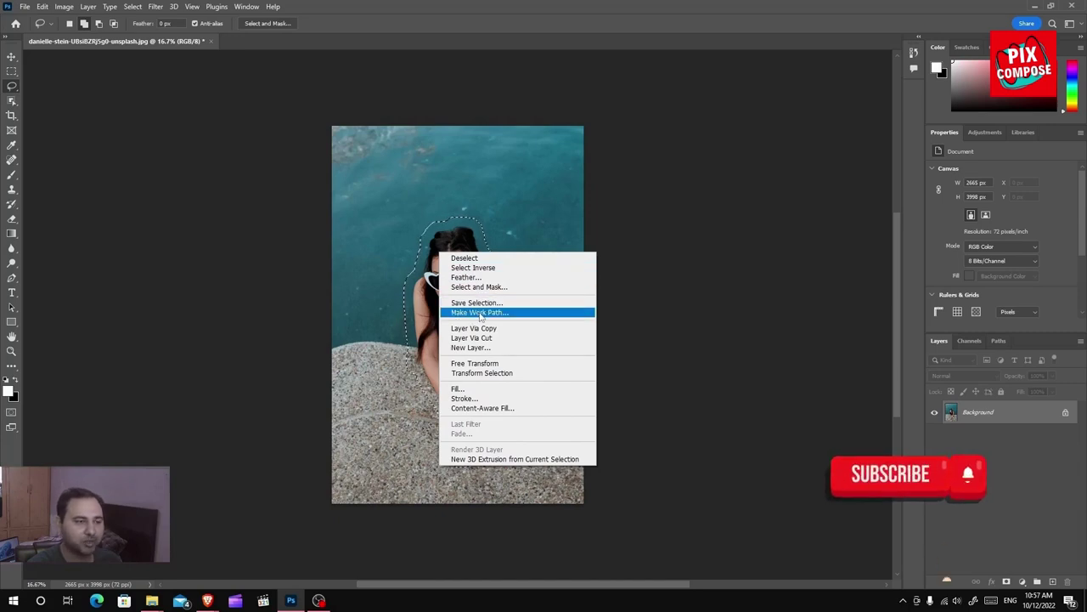
left_click(481, 312)
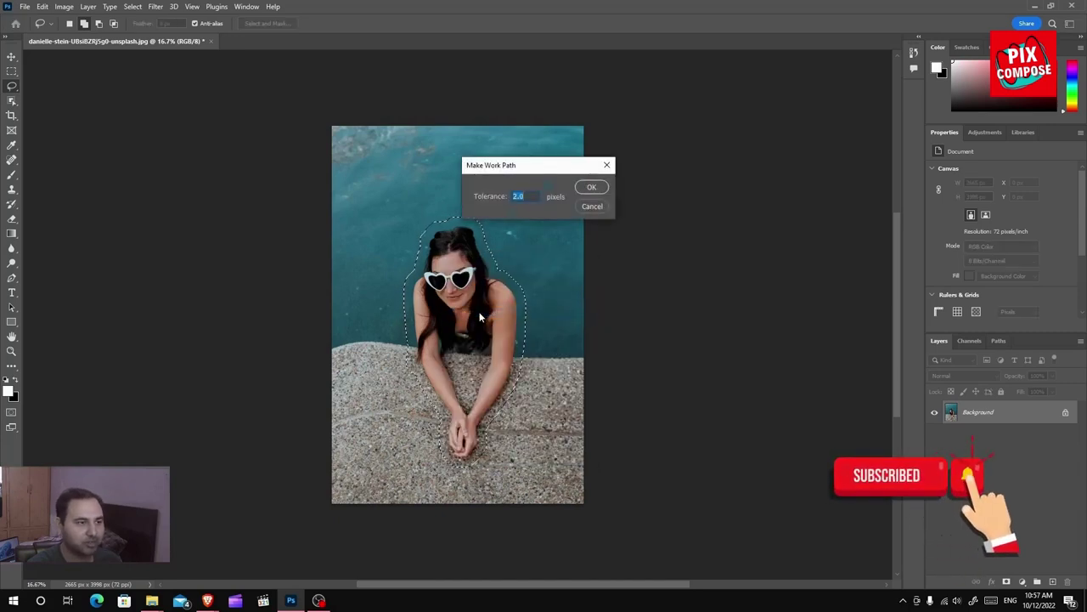
left_click(528, 195)
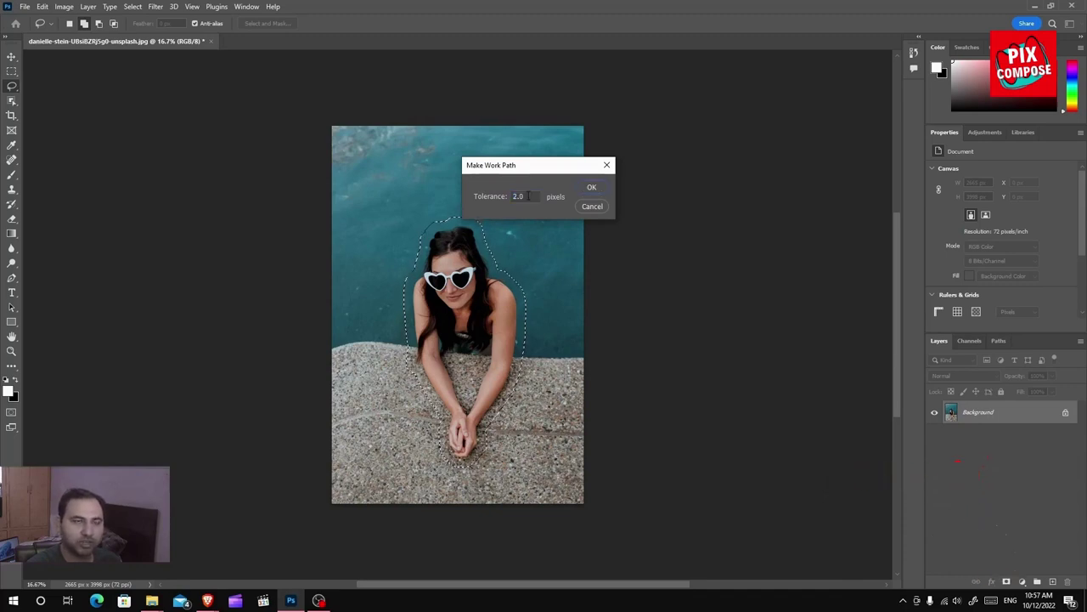
left_click(588, 187)
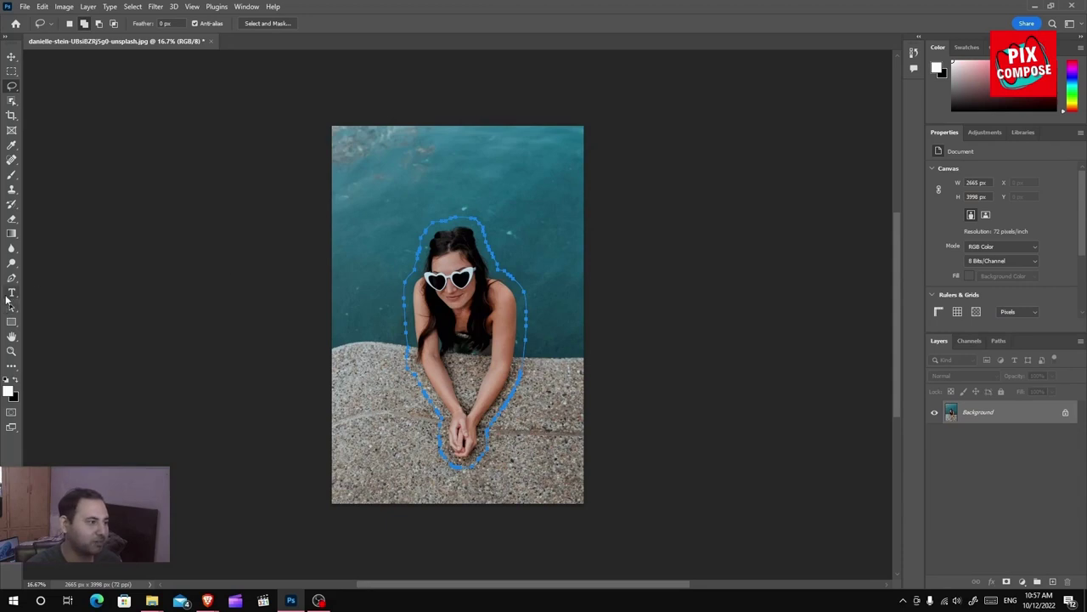
Type 'Hello How are you ?' as text along the path outlining the woman
left_click(11, 294)
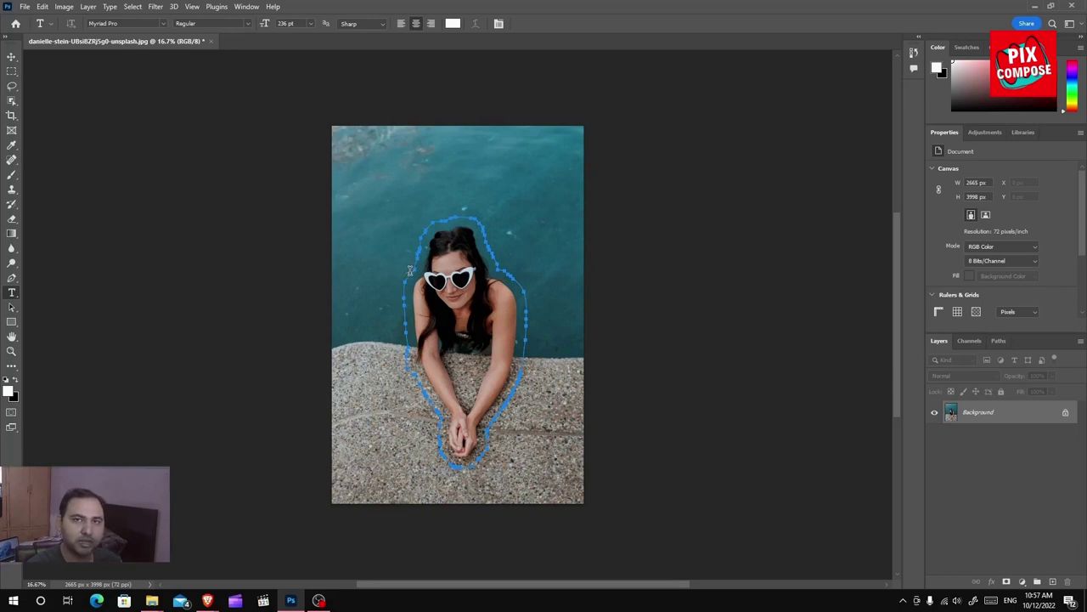
left_click(410, 270)
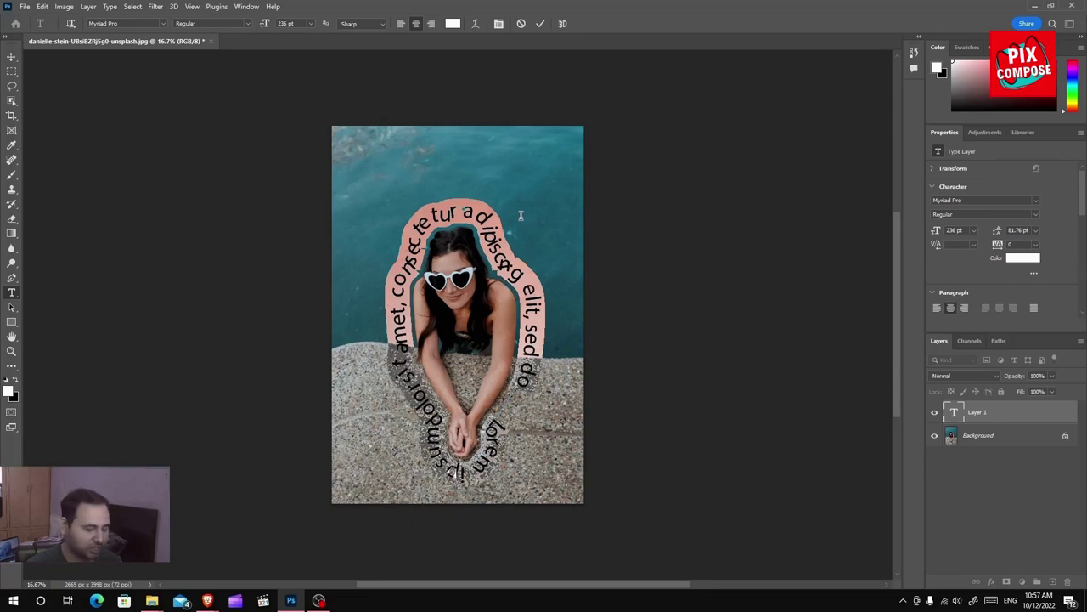
type("Hel")
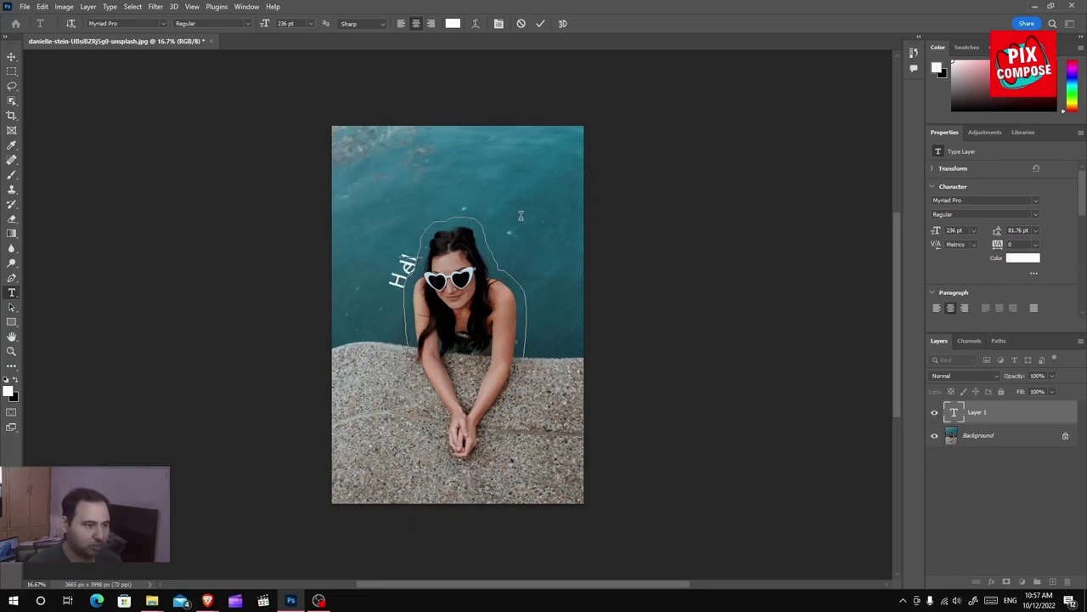
type("lo H")
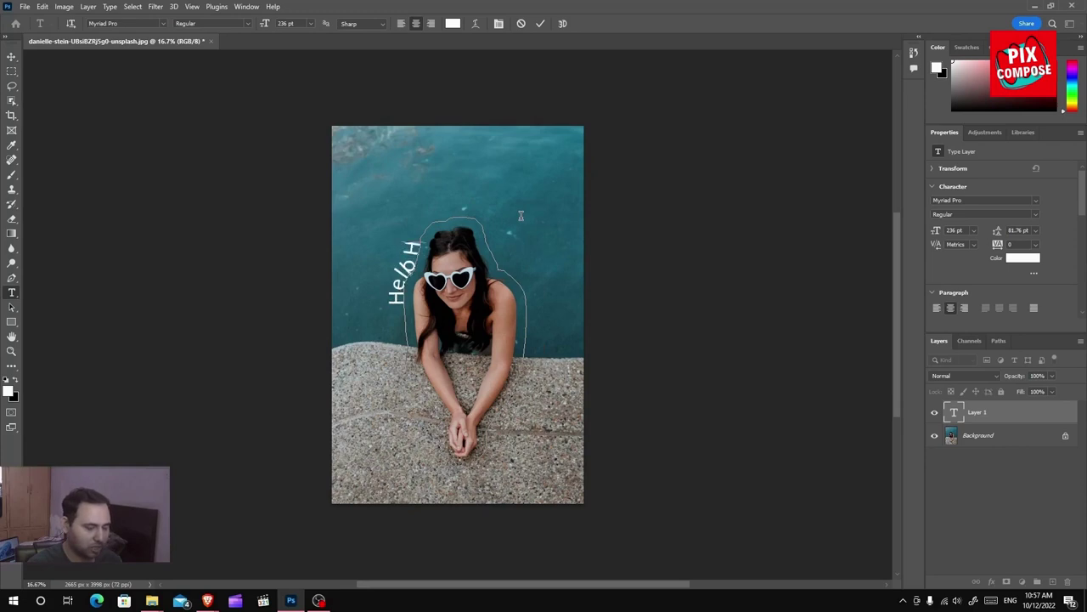
type("ow are")
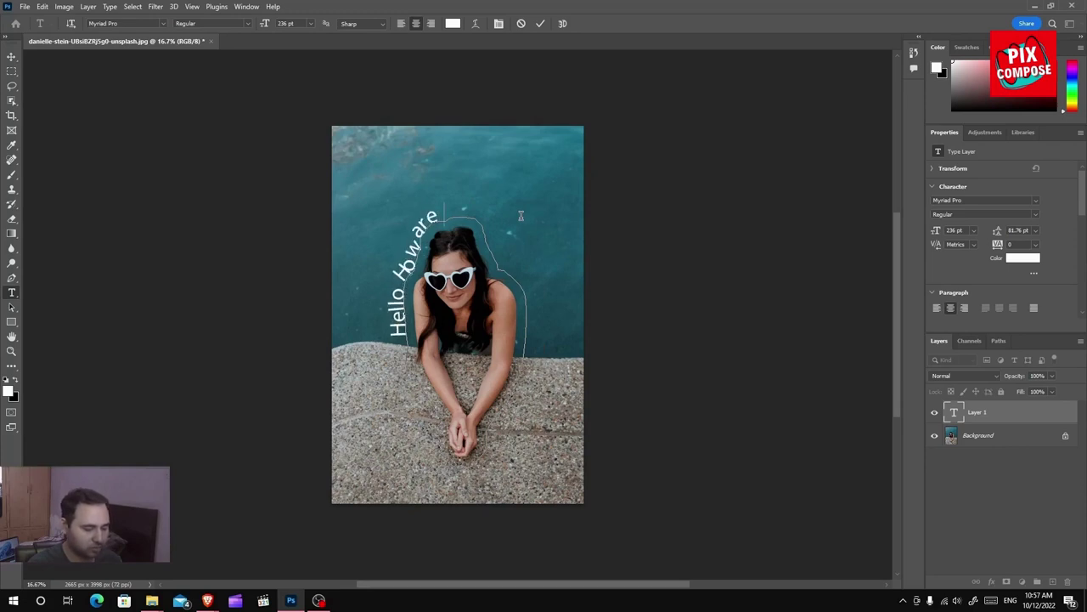
type(" you ?")
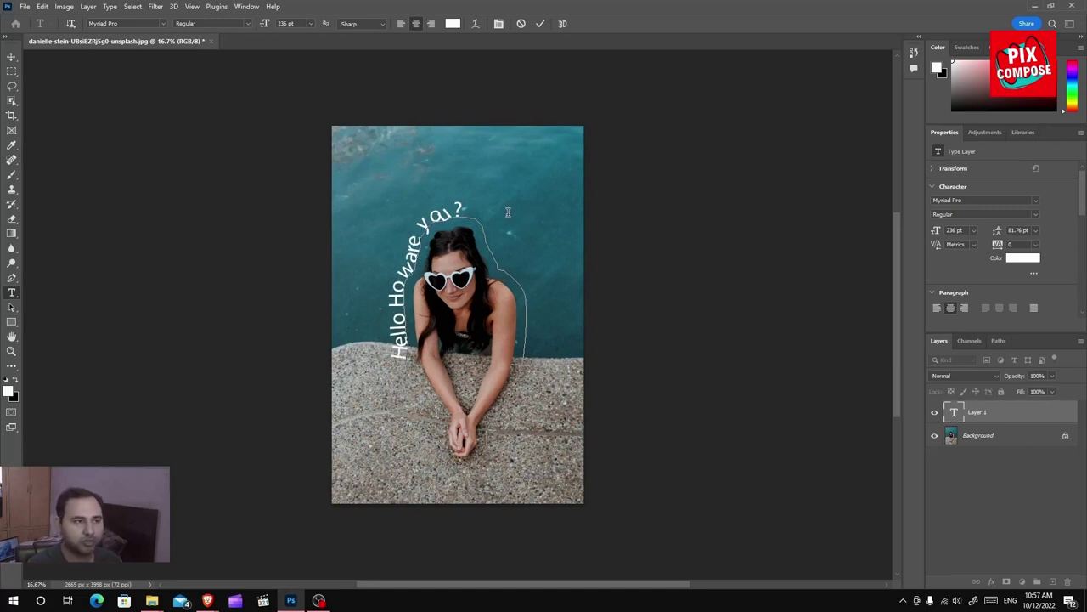
Paste two more copies of the phrase along the path to fill the loop, and commit
key("ctrl+a")
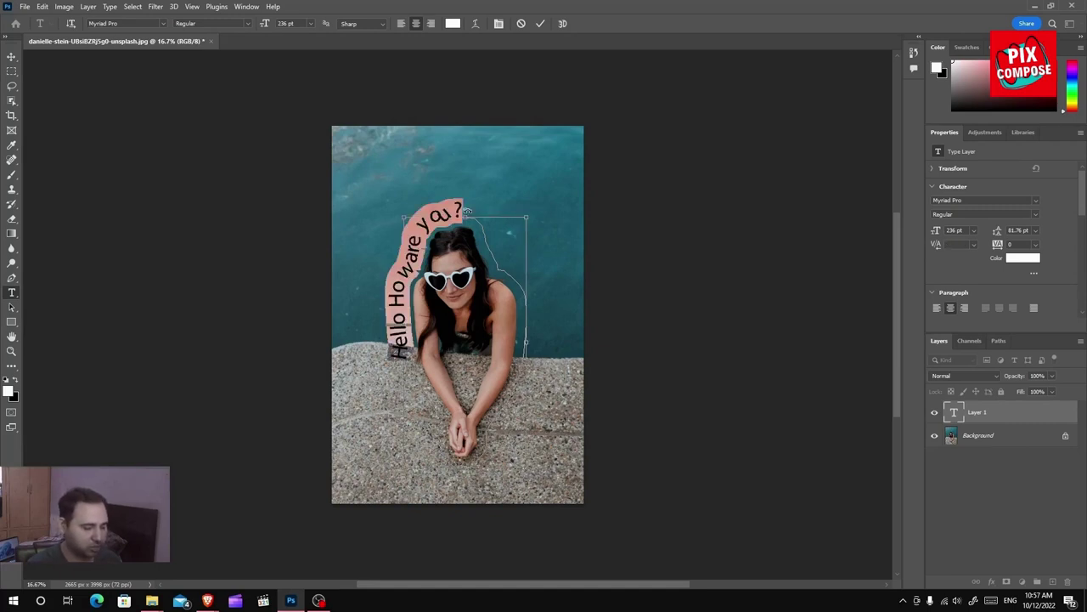
left_click(467, 209)
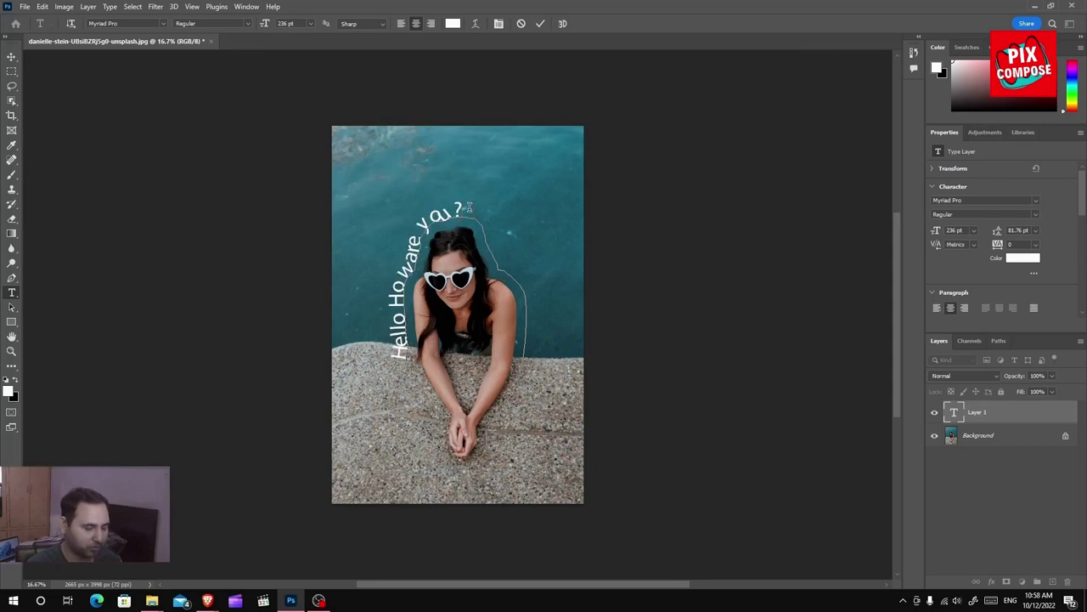
key("ctrl+v")
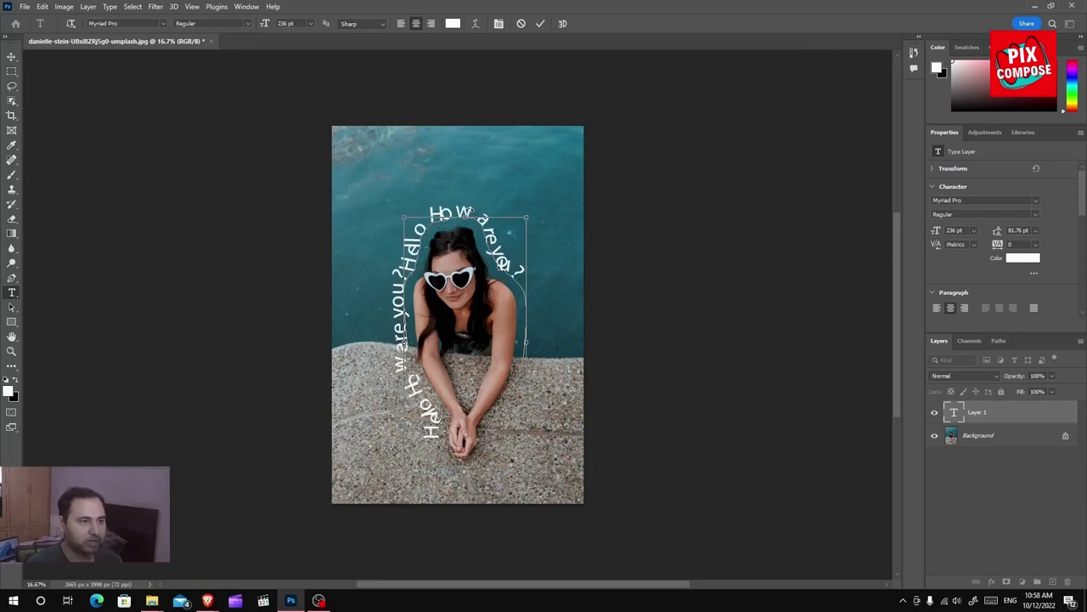
key("ctrl+v")
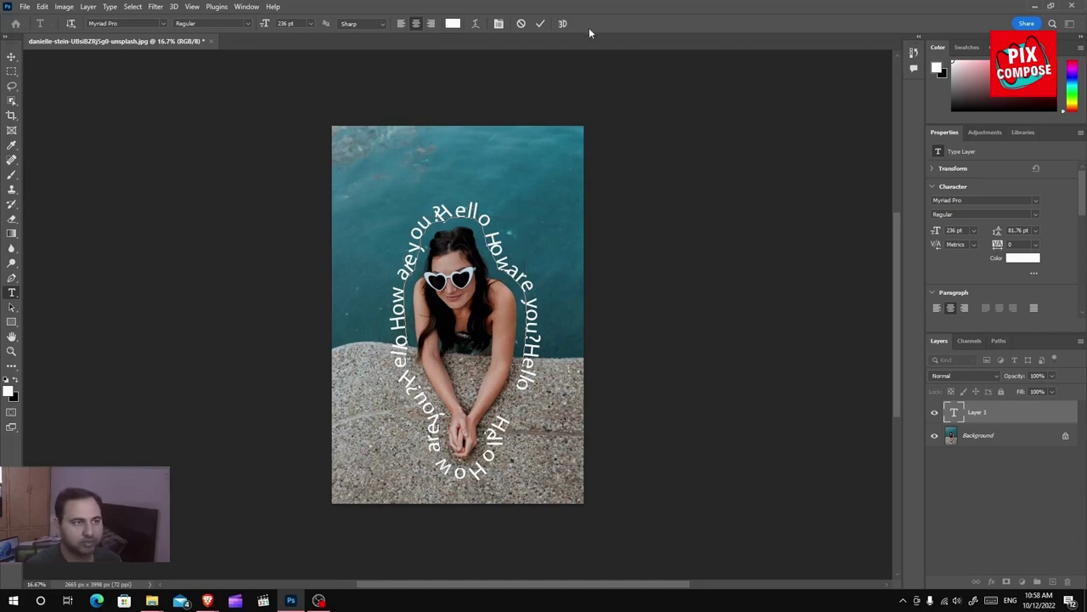
left_click(540, 23)
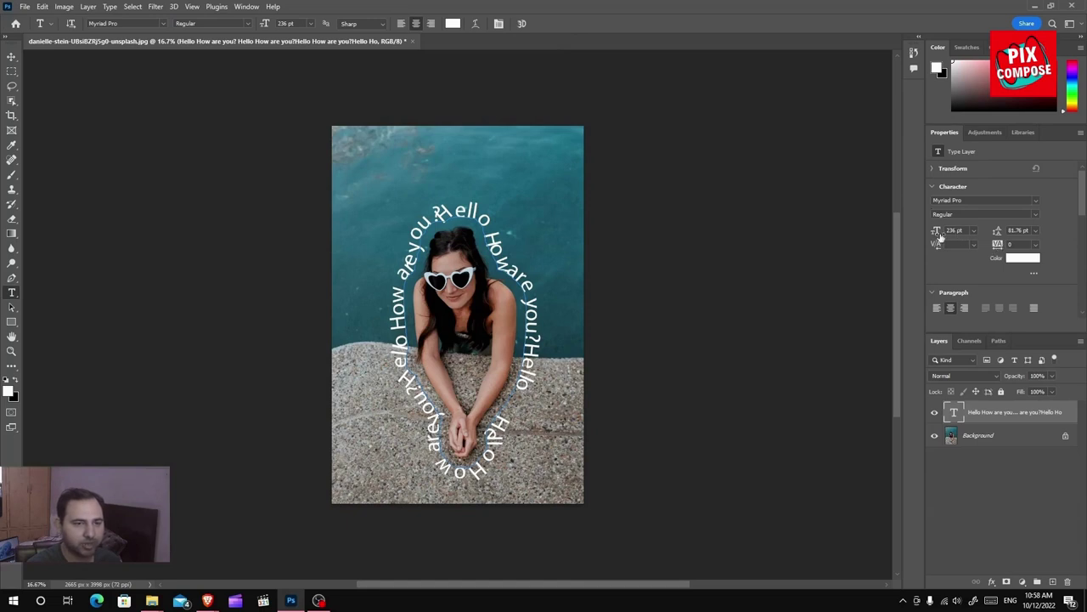
Reduce the path text's font size from 236 pt to 232 pt
left_click_drag(941, 238, 905, 240)
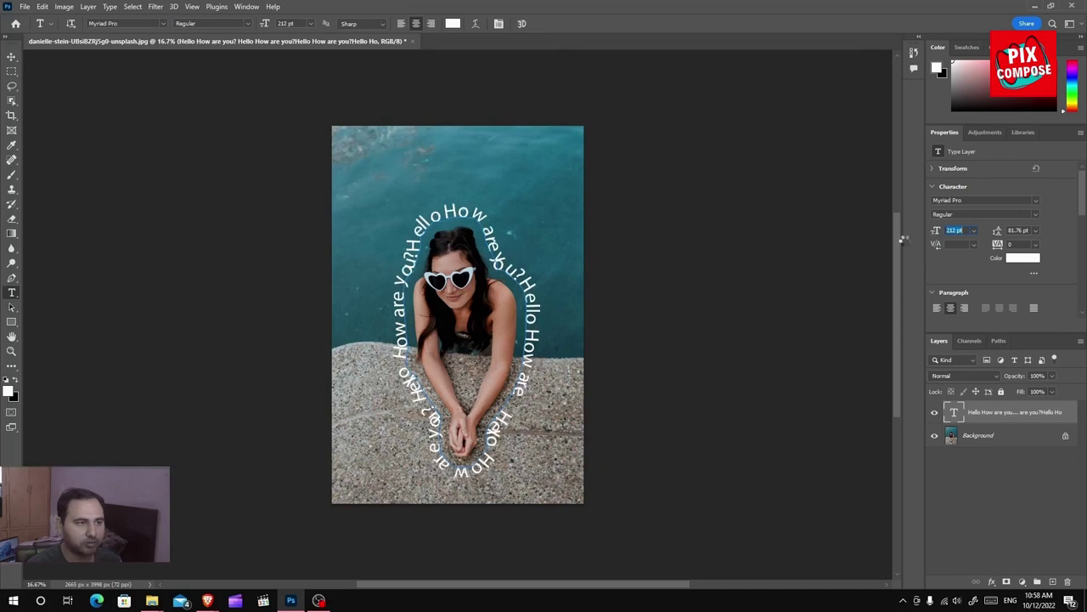